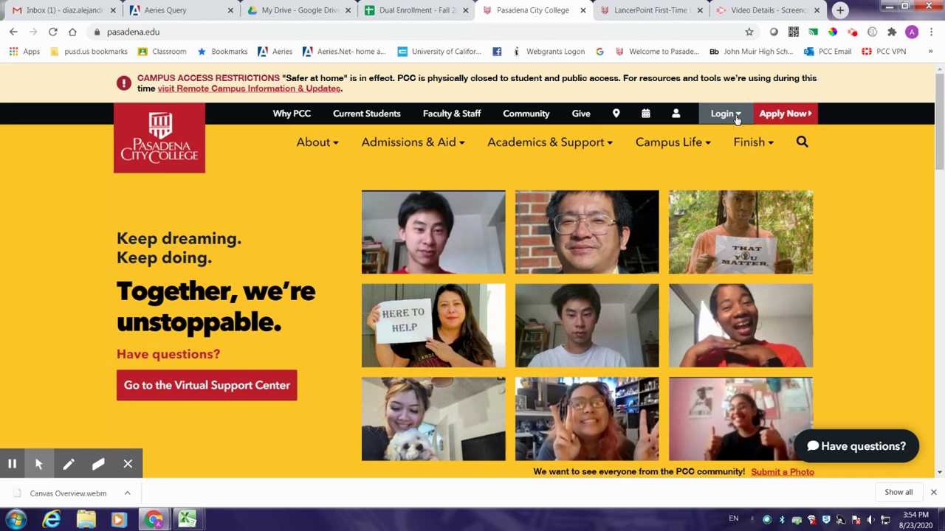
# Step: Show the site's Login dropdown with its LancerPoint and Canvas choices
pyautogui.click(736, 118)
# Step: Go to the LancerPoint sign-in page and open its 'Activate your account.' form
pyautogui.click(717, 144)
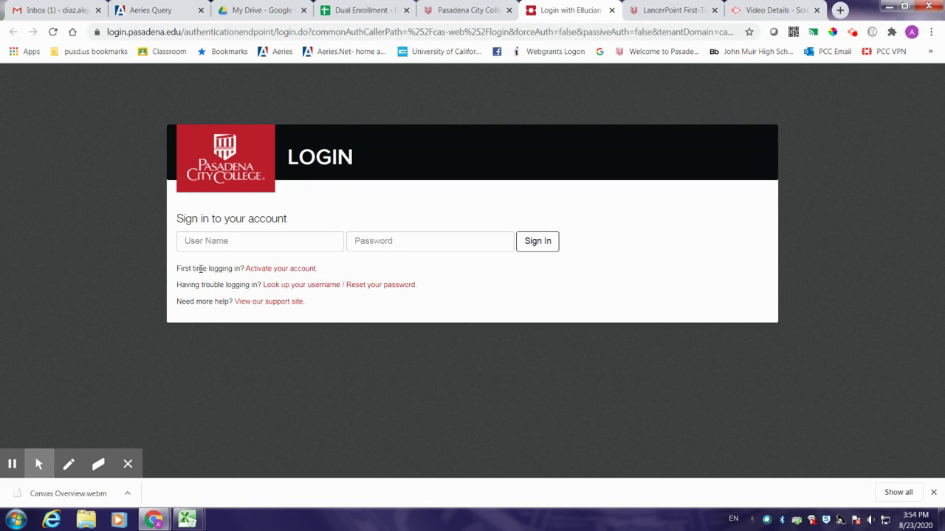
pyautogui.moveTo(243, 268); pyautogui.dragTo(338, 270)
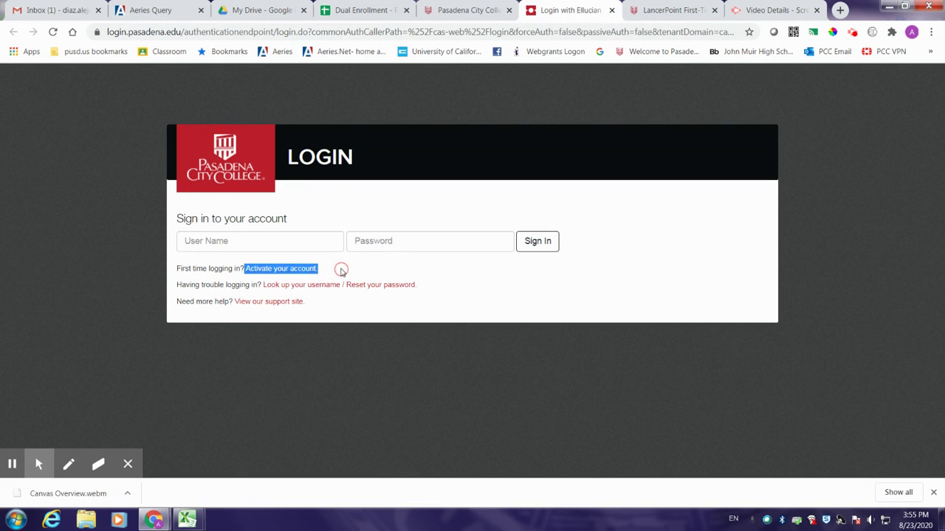
pyautogui.click(300, 270)
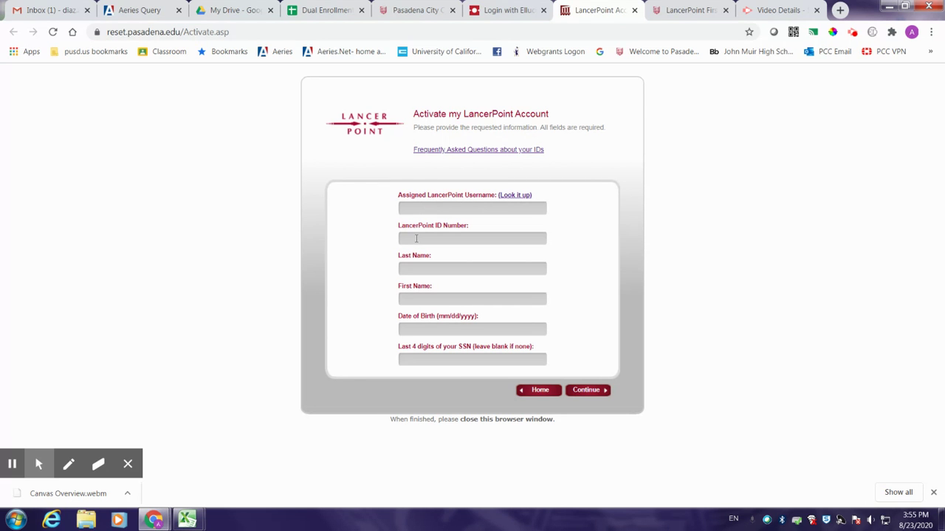
# Step: Enter the student's username, ID number, last name and first name in the activation form
pyautogui.click(422, 211)
pyautogui.doubleClick(422, 210)
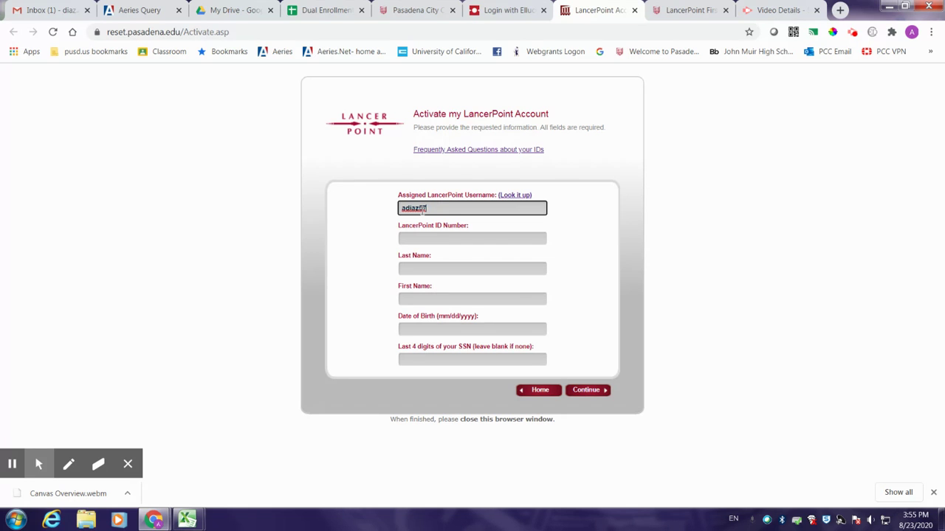
pyautogui.press('Tab')
pyautogui.write('12')
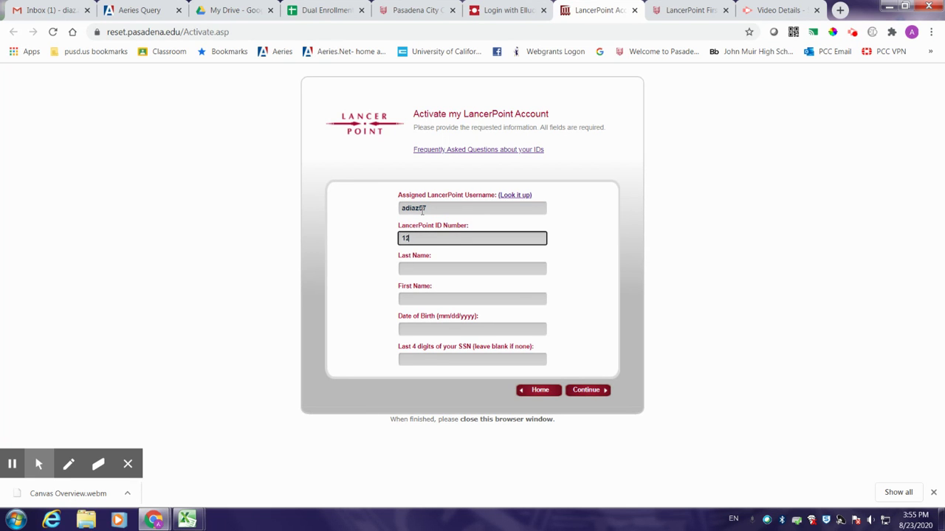
pyautogui.write('345678')
pyautogui.click(483, 268)
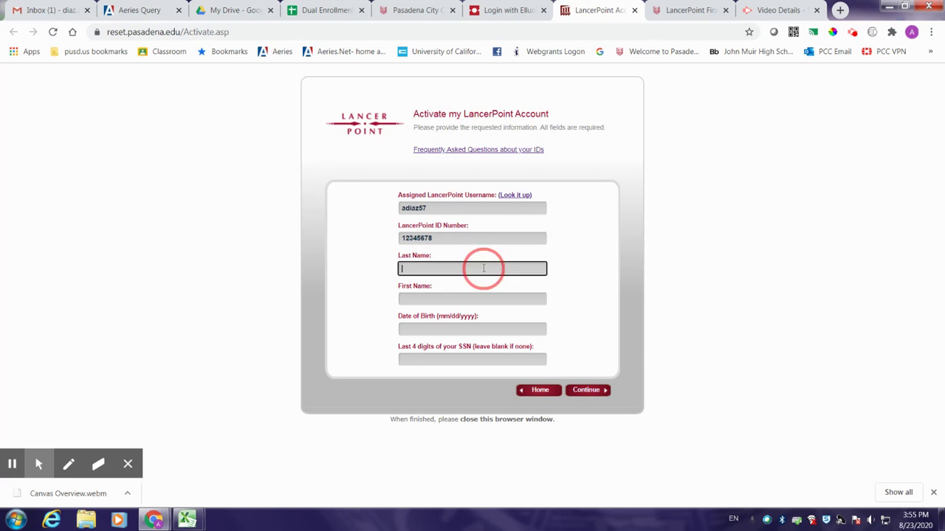
pyautogui.press('Tab')
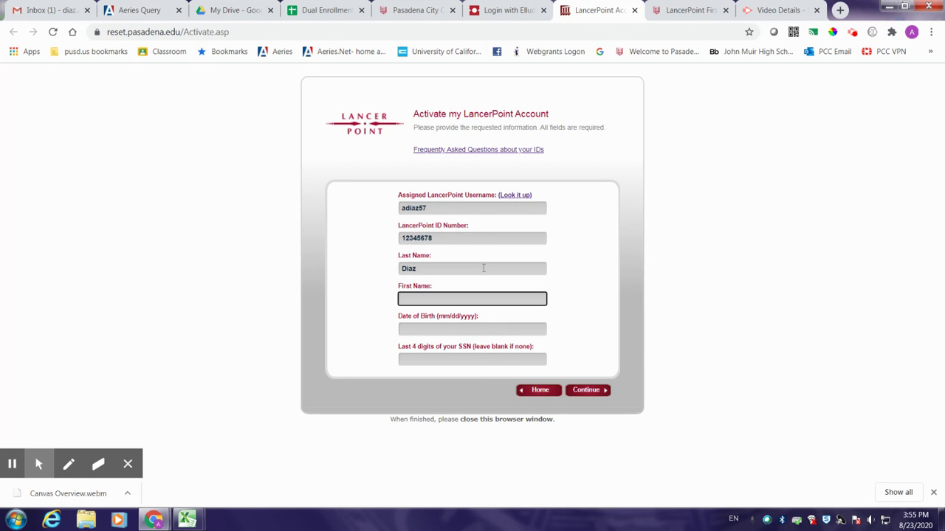
# Step: Try adding a second surname to the last name, then restore the original last name
pyautogui.click(428, 270)
pyautogui.write('-Chico')
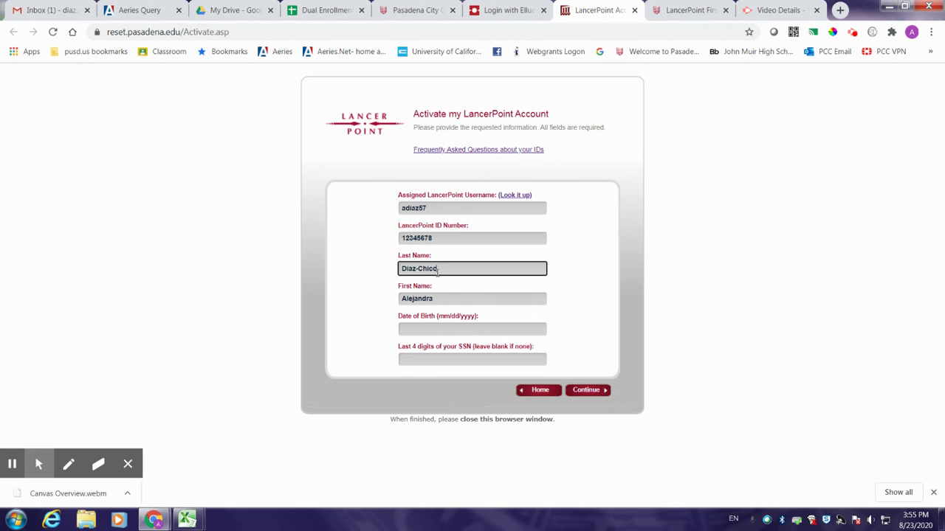
pyautogui.moveTo(452, 269); pyautogui.dragTo(416, 269)
pyautogui.press('BackSpace')
pyautogui.write('Chico')
pyautogui.moveTo(450, 270); pyautogui.dragTo(398, 270)
pyautogui.write('Diaz')
pyautogui.click(408, 326)
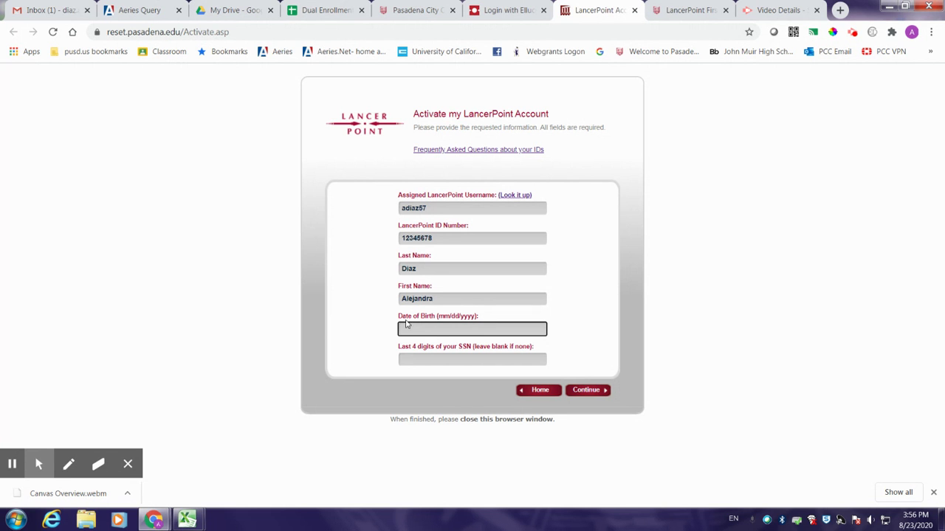
# Step: Fill in the date of birth in mm/dd/yyyy format and the last four SSN digits
pyautogui.write('01/01/2003')
pyautogui.moveTo(398, 346); pyautogui.dragTo(559, 348)
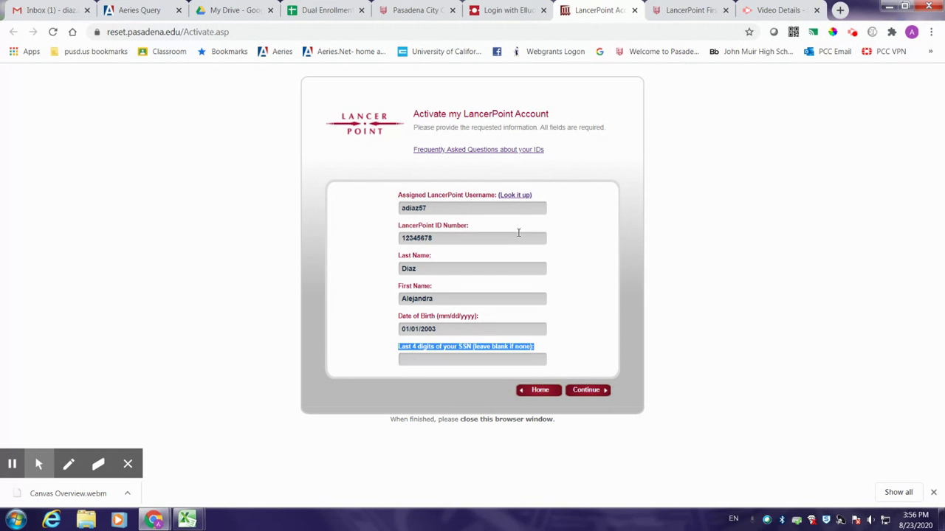
pyautogui.click(490, 358)
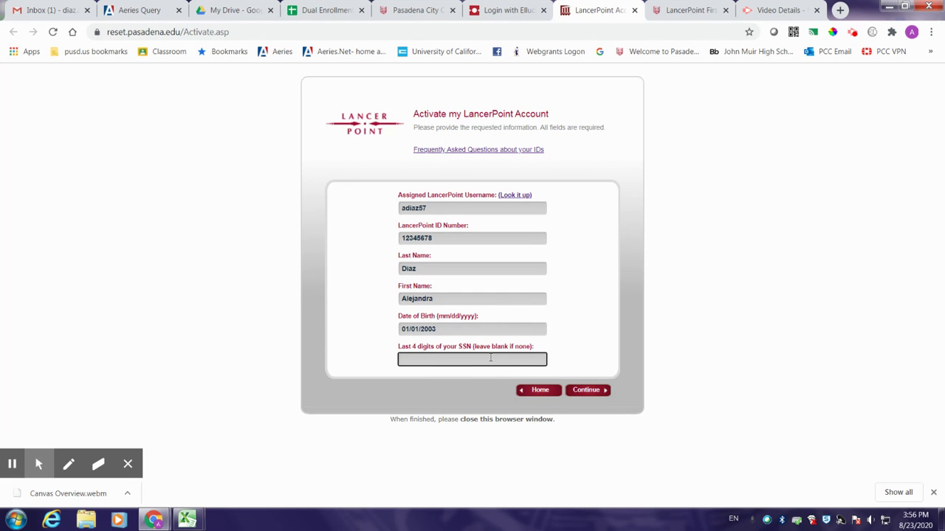
pyautogui.write('1234')
# Step: Open the username lookup form from the main menu and enter the student's ID number and last name
pyautogui.click(549, 395)
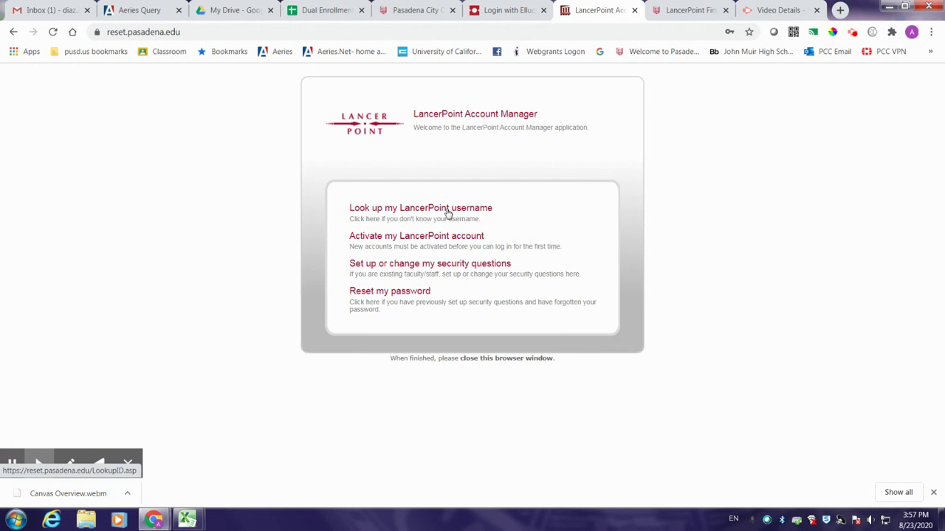
pyautogui.click(447, 212)
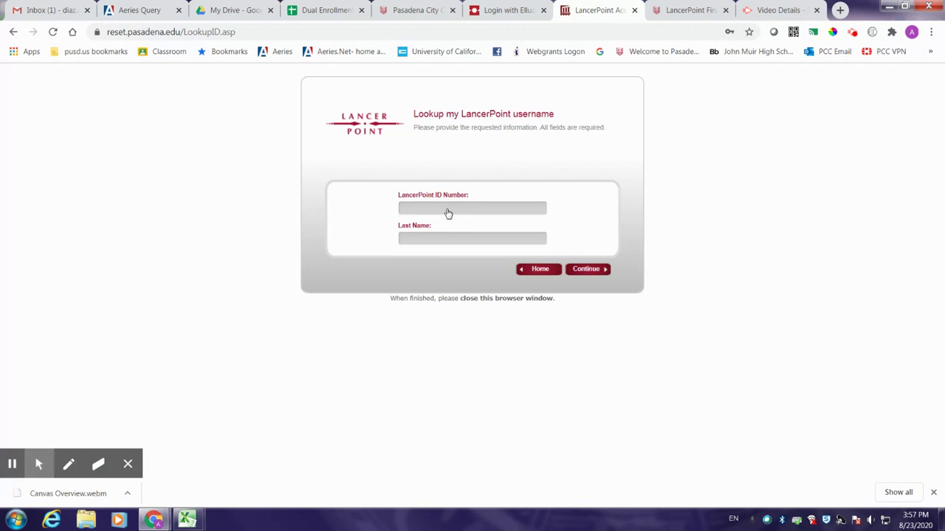
pyautogui.write('12345678')
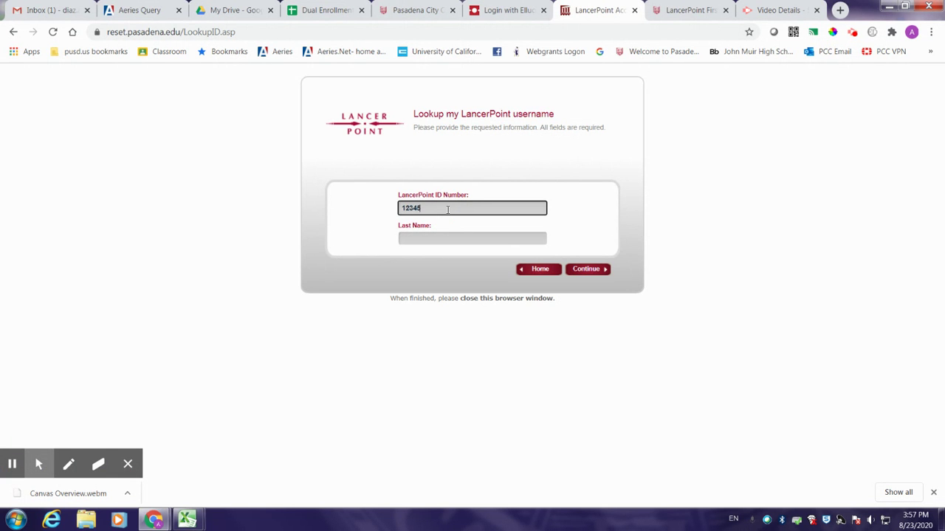
pyautogui.click(440, 236)
pyautogui.write('Diaz')
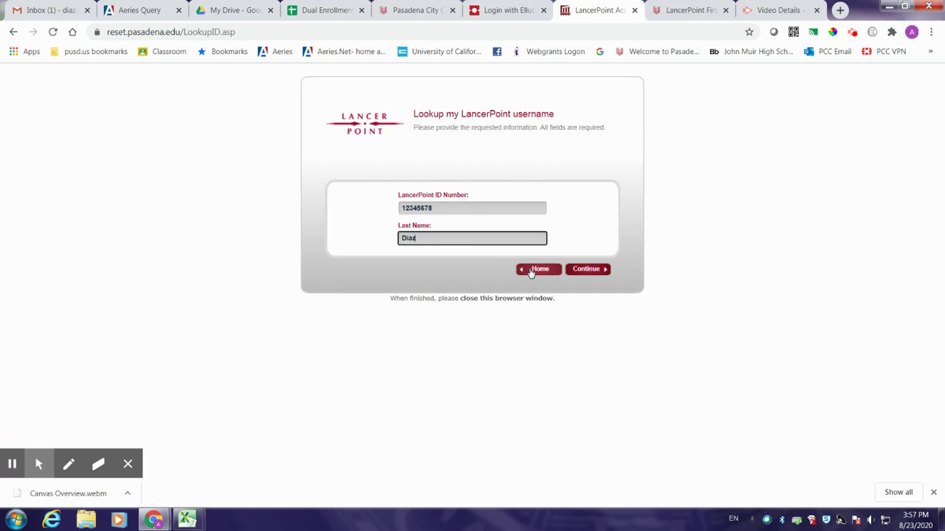
pyautogui.click(530, 272)
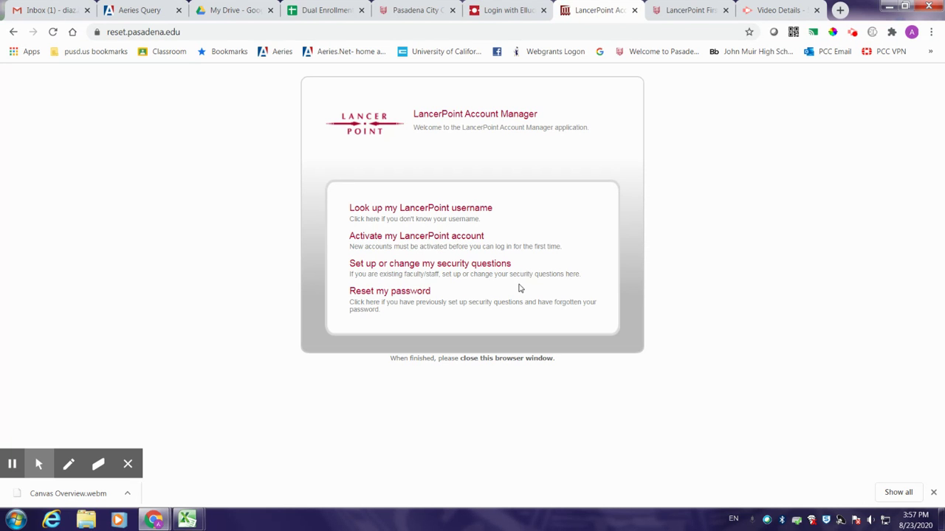